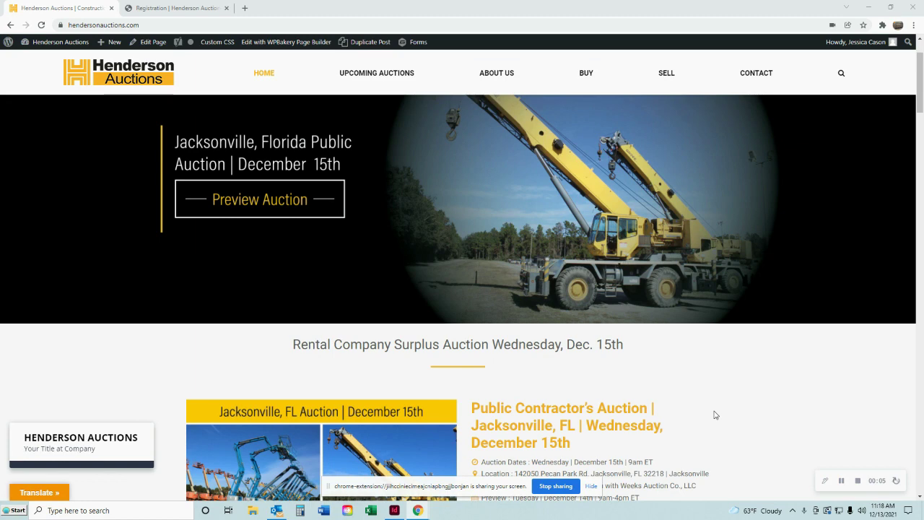
# Review the auction details and bidding registration options for the Jacksonville, FL December 15th auction, then close that page
pyautogui.scroll(-3, 715, 415)
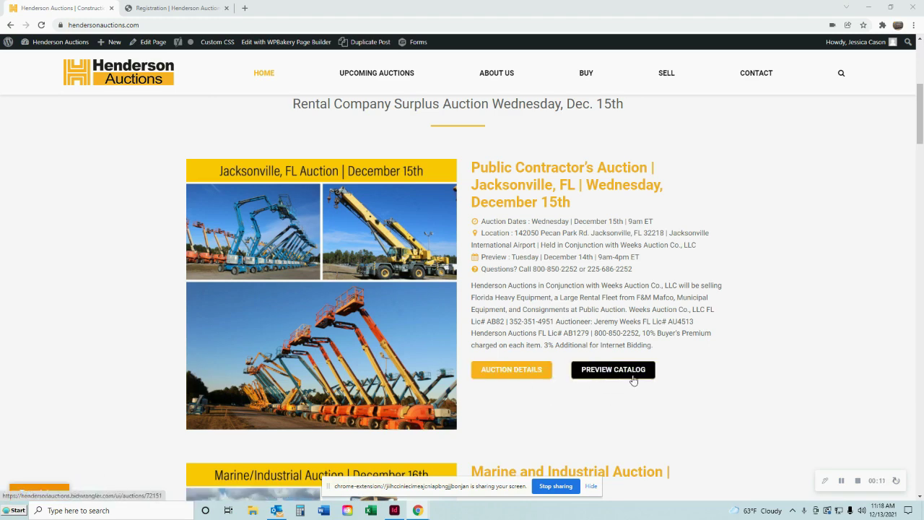
pyautogui.click(530, 371)
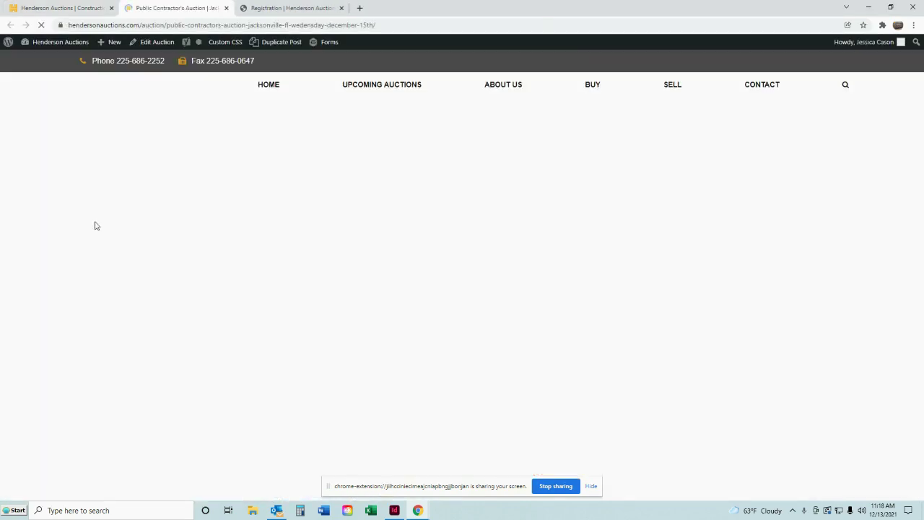
pyautogui.scroll(-3, 433, 303)
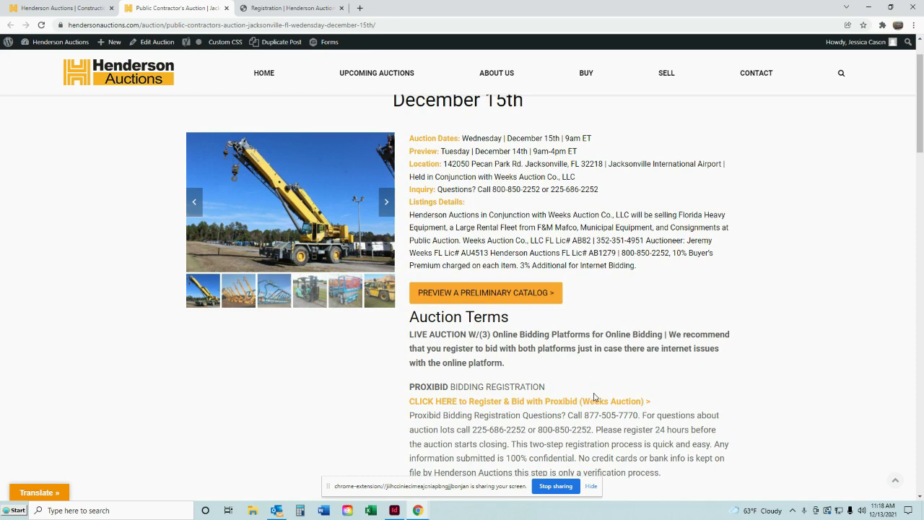
pyautogui.scroll(-2, 652, 407)
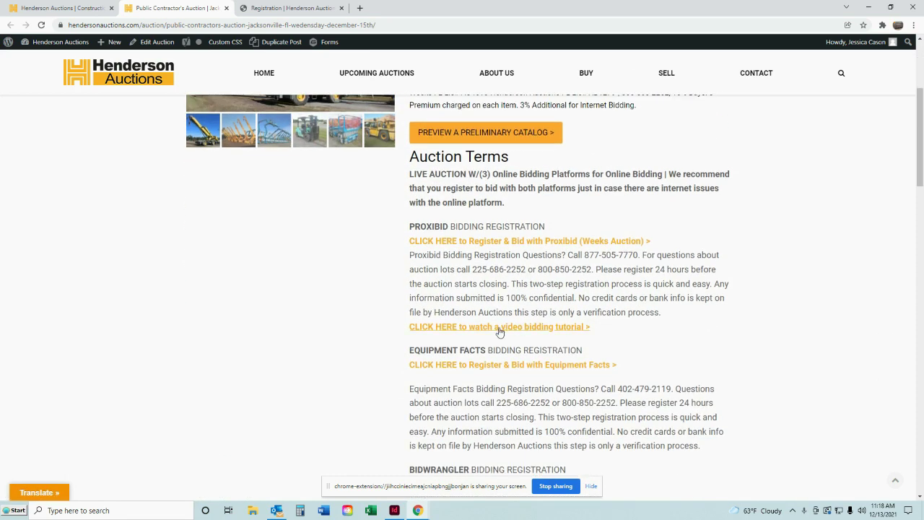
pyautogui.scroll(-2, 609, 373)
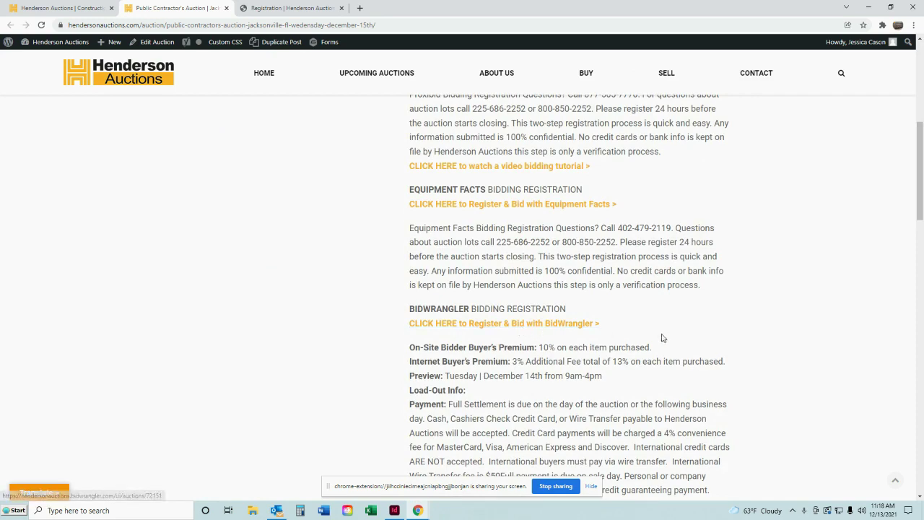
pyautogui.scroll(4, 662, 338)
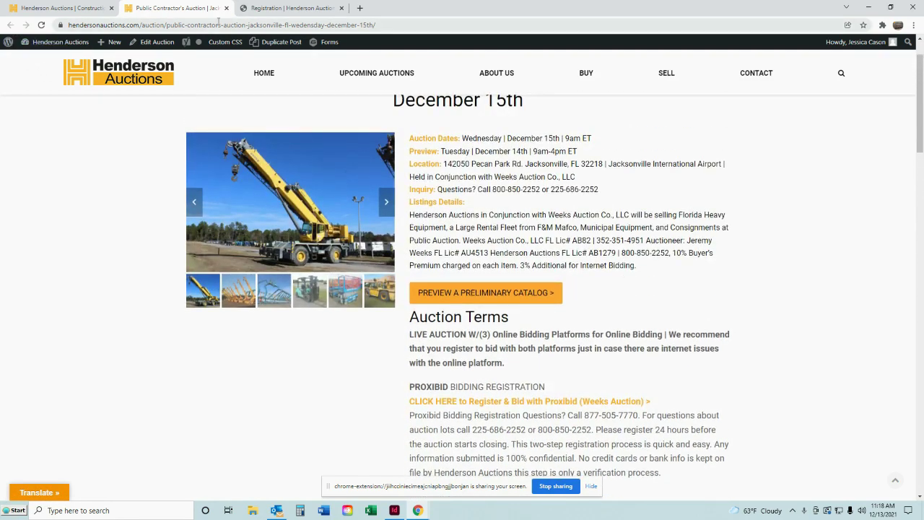
pyautogui.click(226, 8)
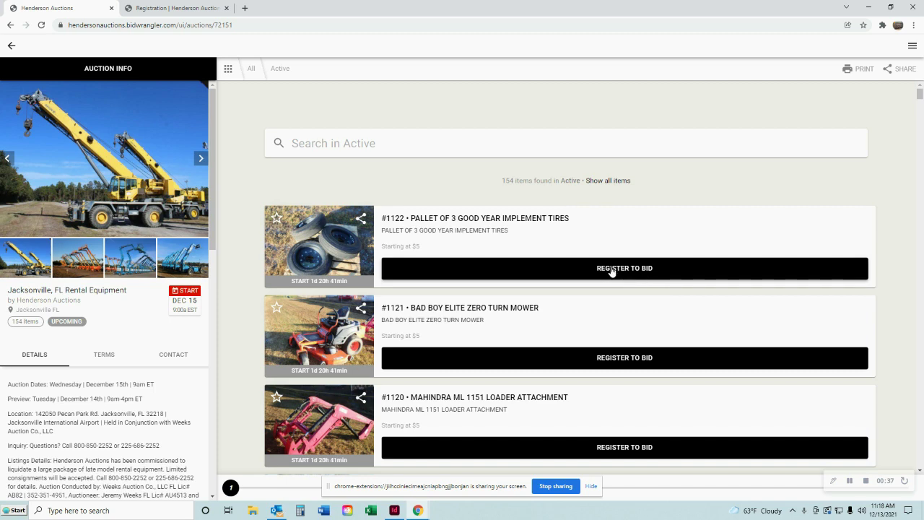
# Start registering to bid from lot #1122 and sign in with the saved account's email address and password
pyautogui.click(611, 268)
pyautogui.click(427, 230)
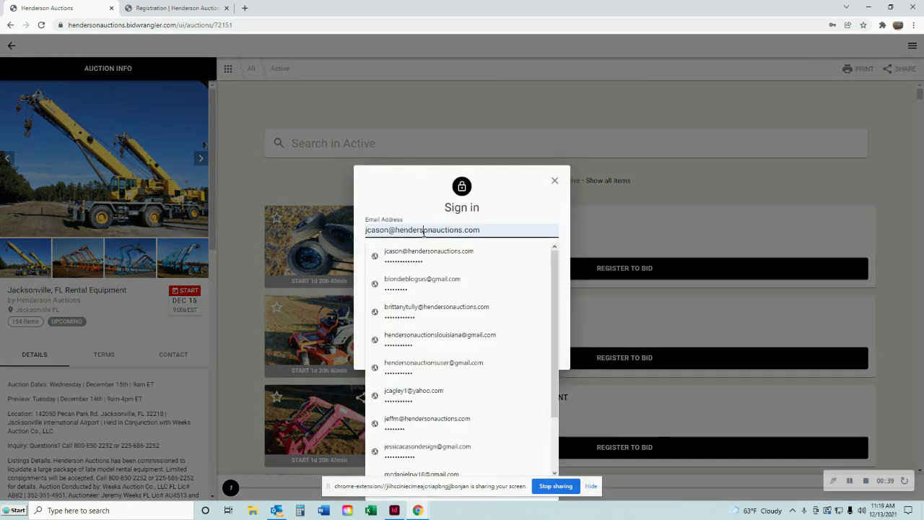
pyautogui.click(415, 449)
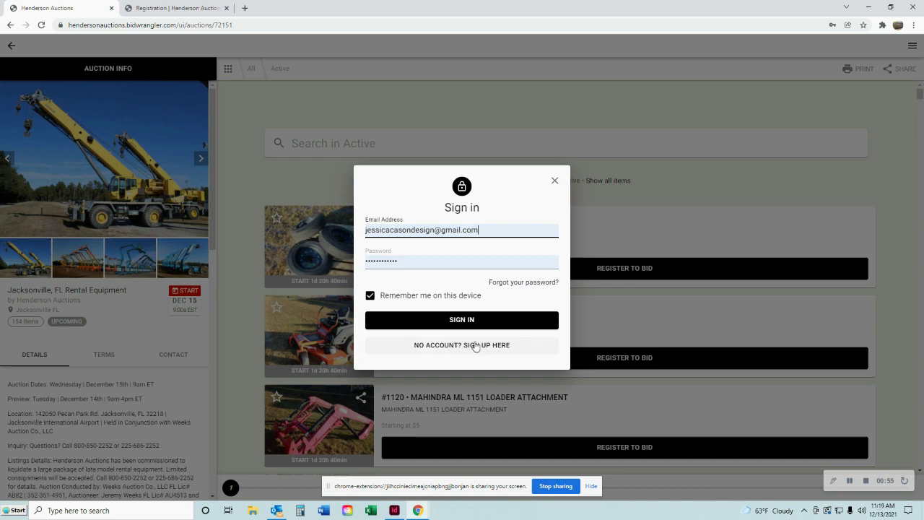
pyautogui.click(466, 322)
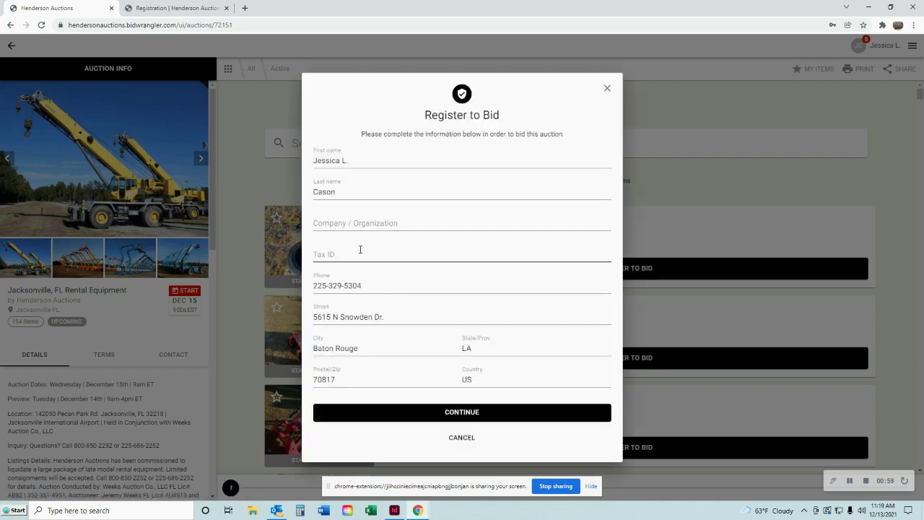
# Accept the prefilled contact information in the bidder registration and agree with the Terms of Use
pyautogui.click(473, 349)
pyautogui.click(470, 412)
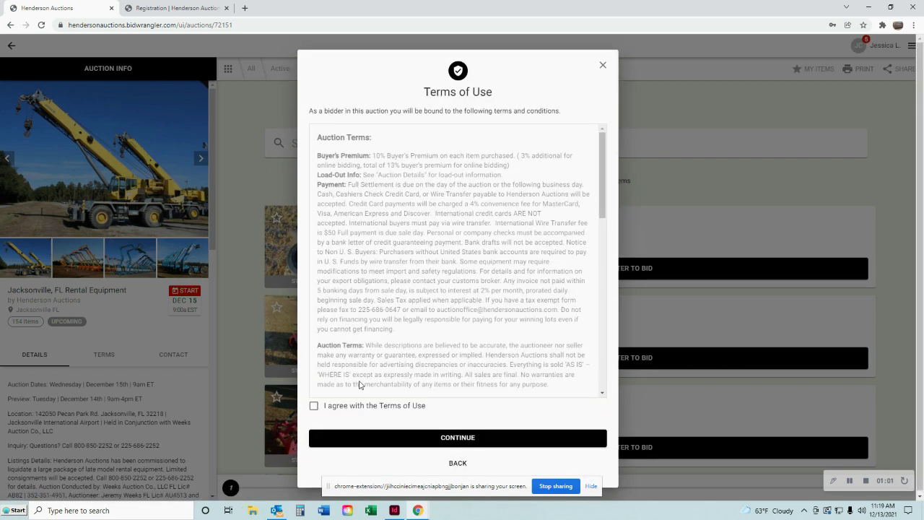
pyautogui.click(313, 406)
pyautogui.click(314, 406)
pyautogui.click(468, 439)
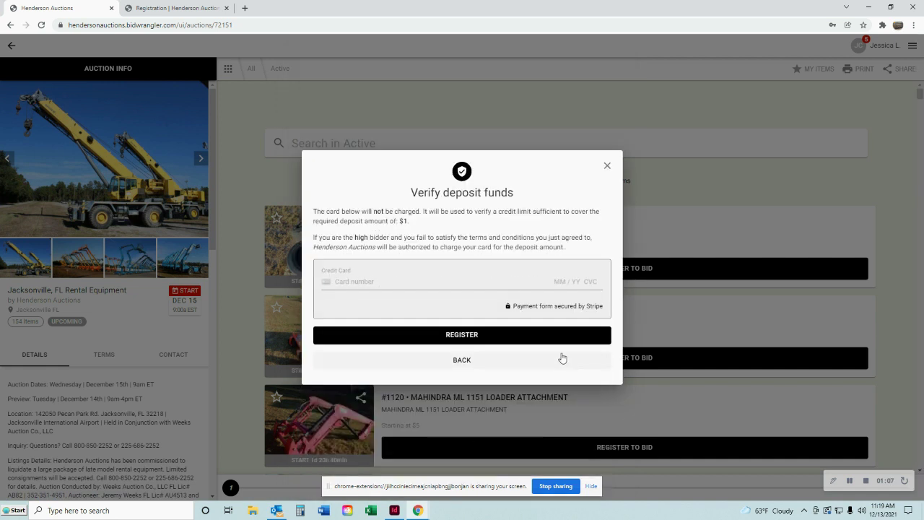
# Enter the credit card details to verify deposit funds, complete the registration, and dismiss the notification
pyautogui.click(367, 277)
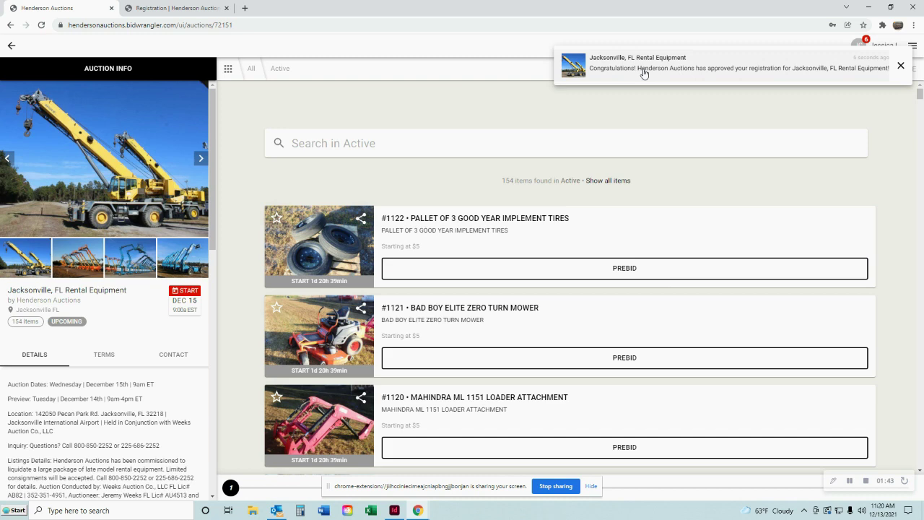
pyautogui.click(901, 65)
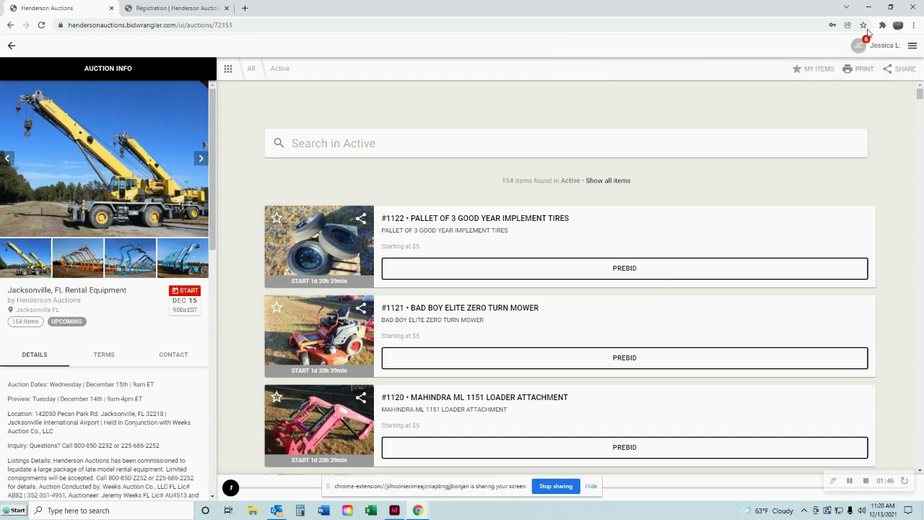
# Review the account settings page and the Message Center, and return to the Jacksonville auction catalog
pyautogui.click(913, 47)
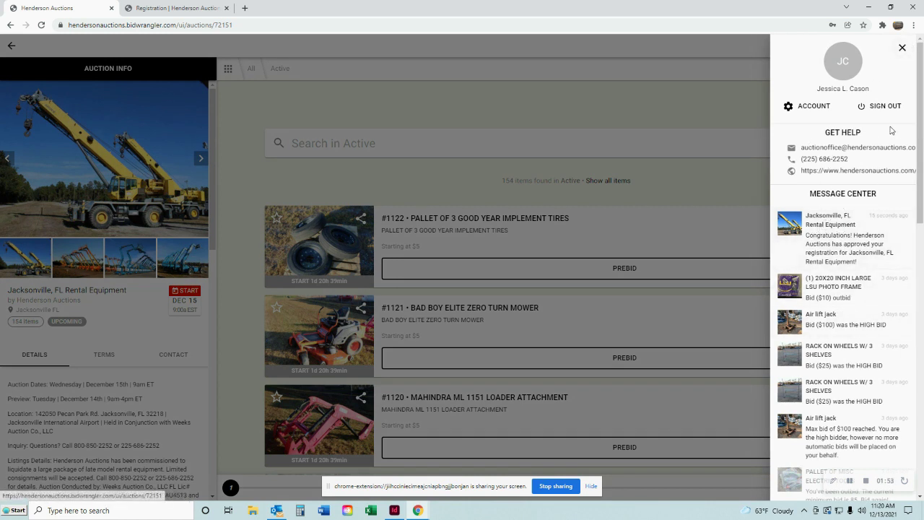
pyautogui.click(812, 107)
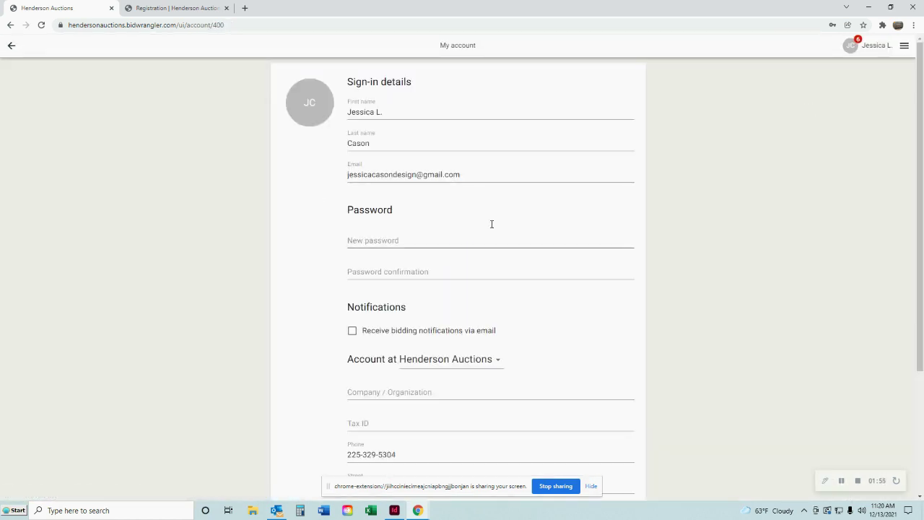
pyautogui.scroll(-3, 468, 318)
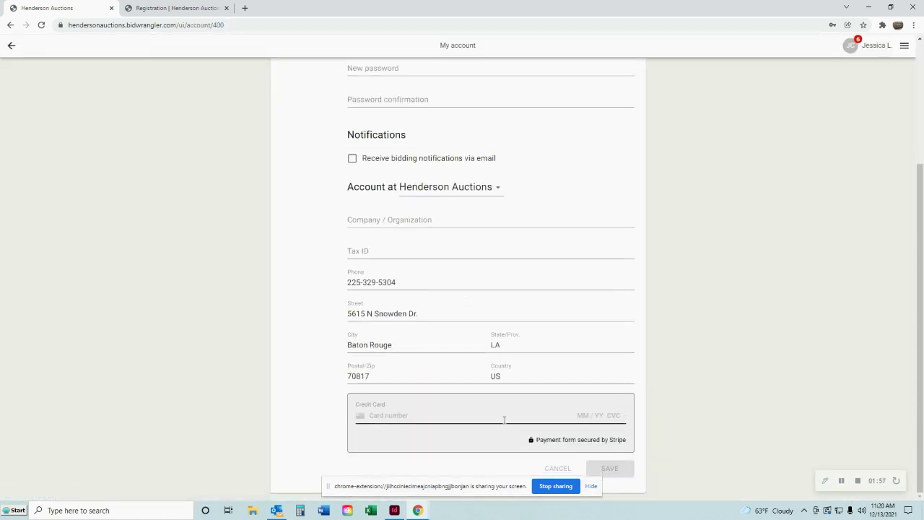
pyautogui.scroll(3, 623, 324)
pyautogui.click(904, 46)
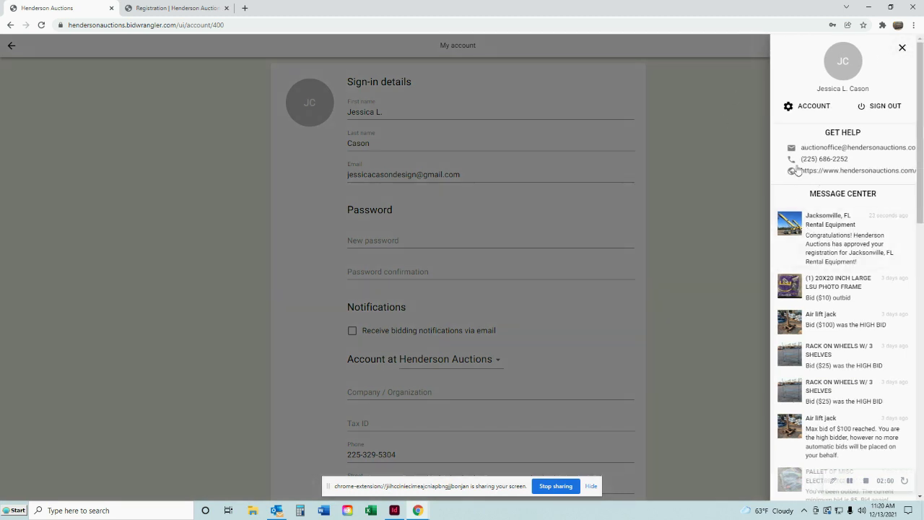
pyautogui.click(720, 142)
pyautogui.click(10, 46)
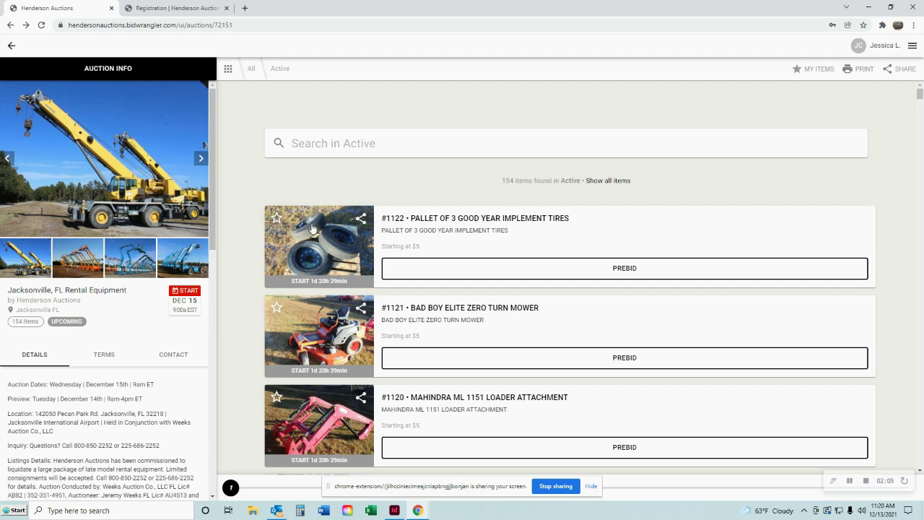
# View the catalog's item categories, such as All, Active, NO SALE and SOLD, and close the list without switching category
pyautogui.click(280, 71)
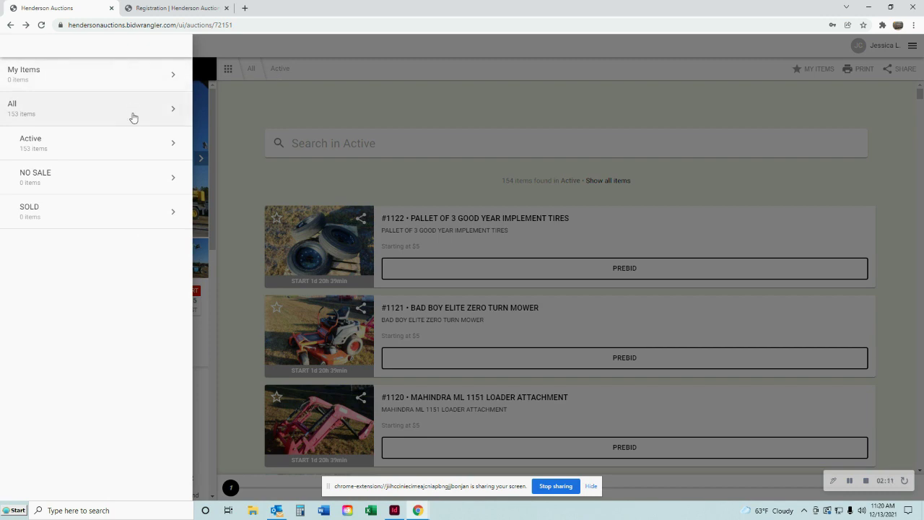
pyautogui.click(305, 86)
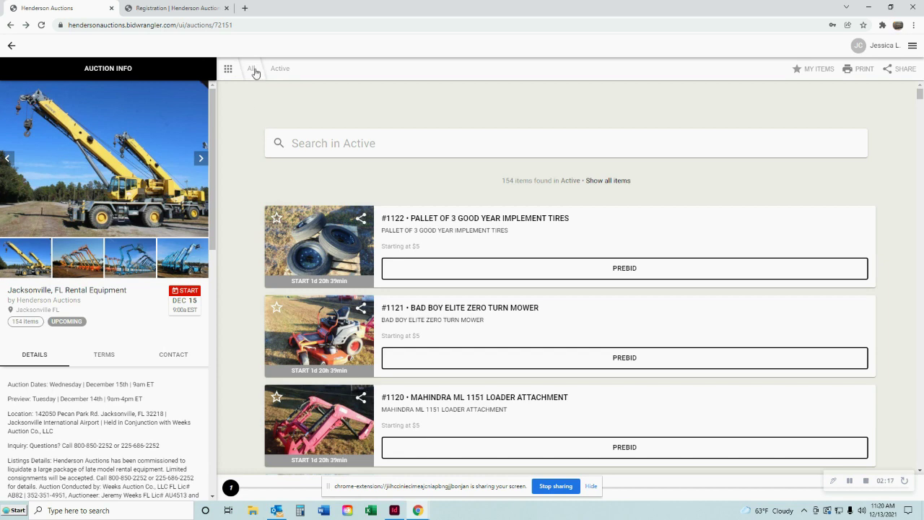
pyautogui.click(254, 73)
pyautogui.click(317, 148)
# Search the active lots for "wanco" and look through the matching items
pyautogui.click(325, 143)
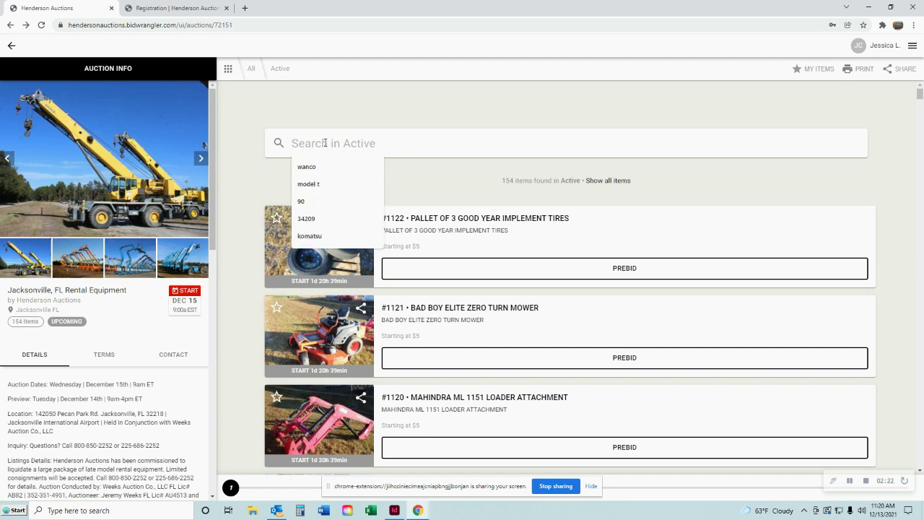
pyautogui.write('wanco')
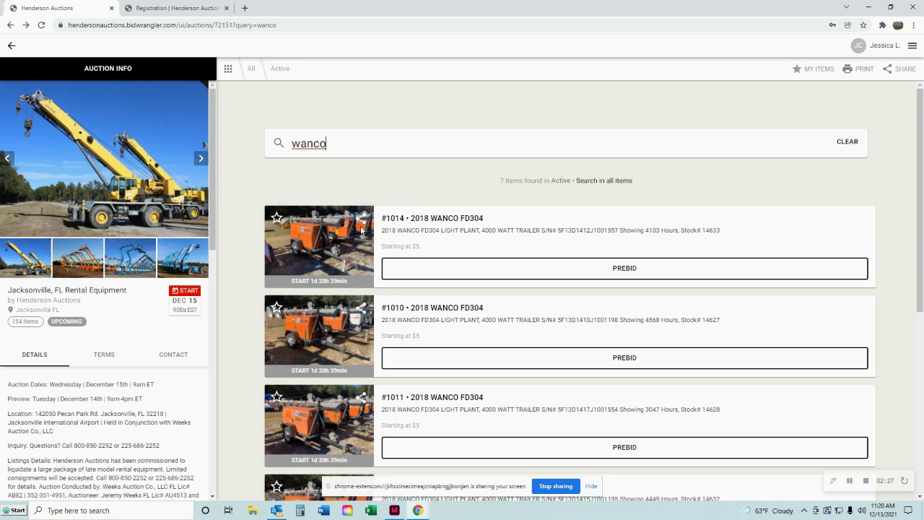
pyautogui.scroll(-5, 481, 271)
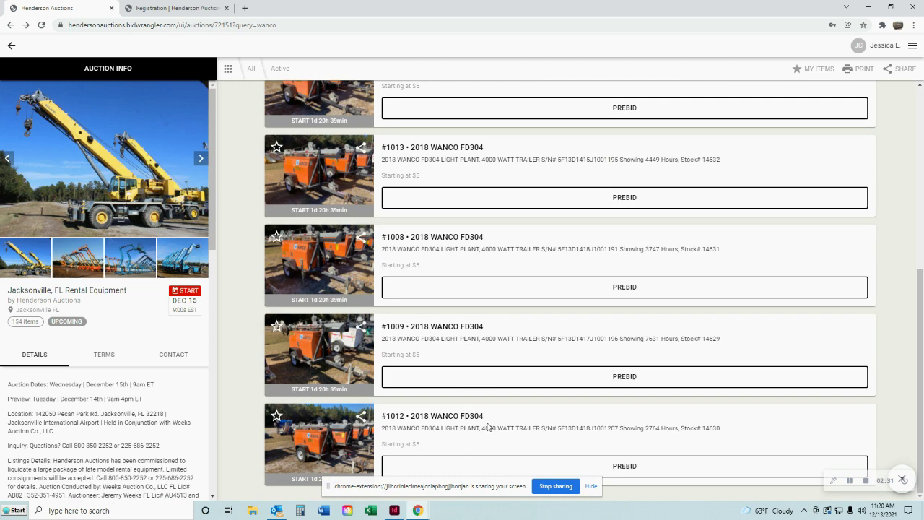
pyautogui.scroll(6, 488, 427)
# Search the active lots for lot number 1014, then clear the search
pyautogui.moveTo(329, 143); pyautogui.dragTo(247, 136)
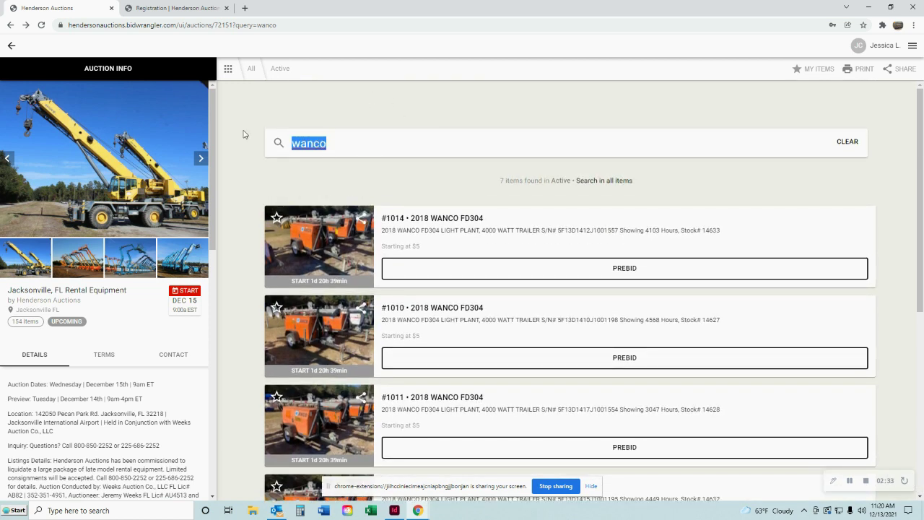
pyautogui.write('1014')
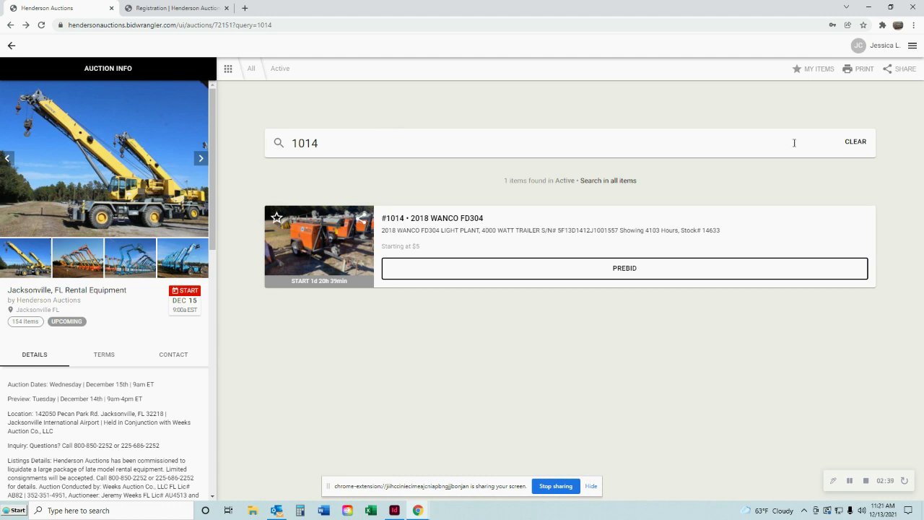
pyautogui.click(845, 148)
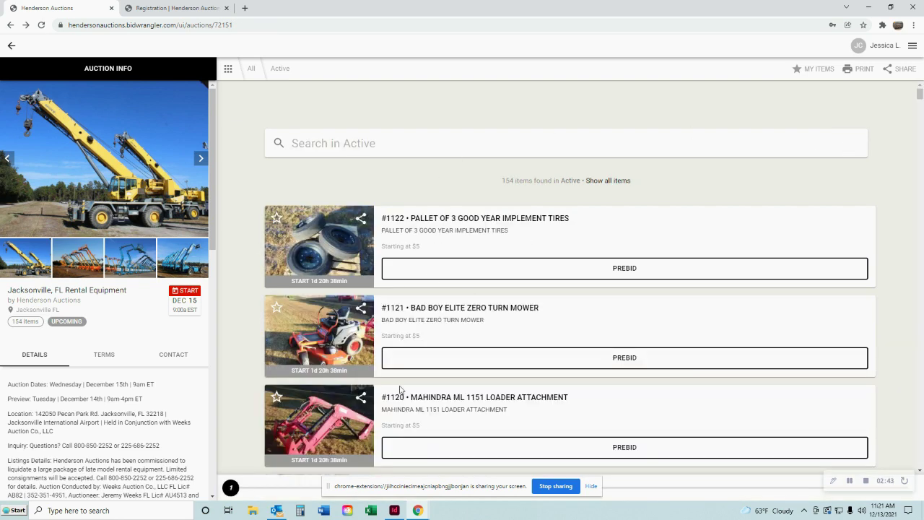
# Browse the active lots in the catalog and read through the auction info details for the Jacksonville auction
pyautogui.scroll(-2, 459, 290)
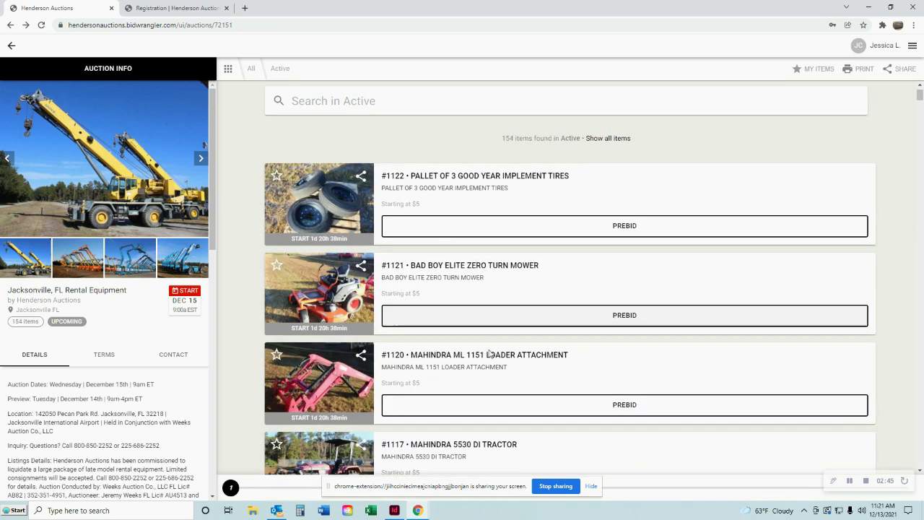
pyautogui.scroll(3, 489, 354)
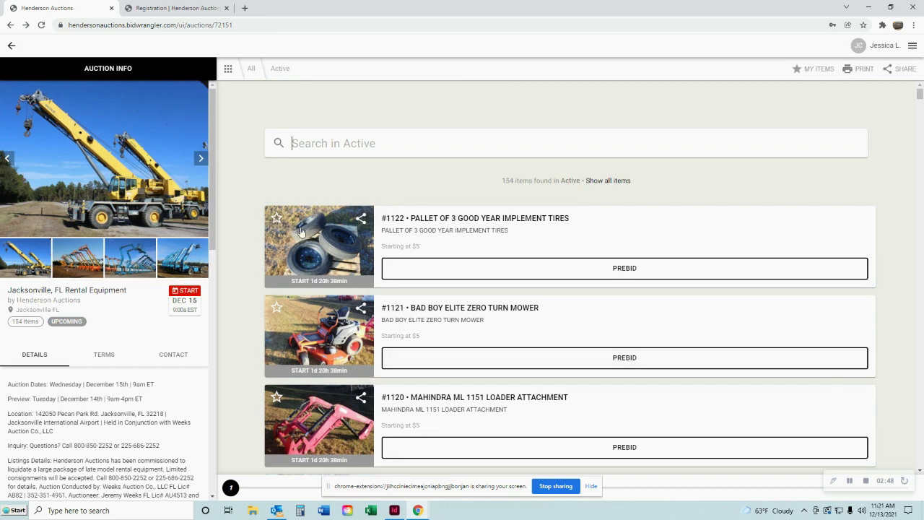
pyautogui.scroll(-4, 502, 375)
pyautogui.scroll(-4, 498, 378)
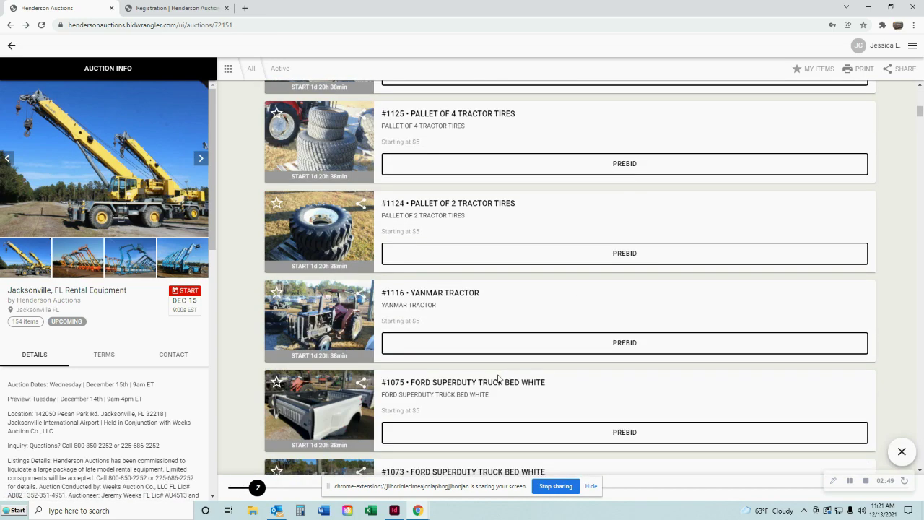
pyautogui.scroll(8, 495, 377)
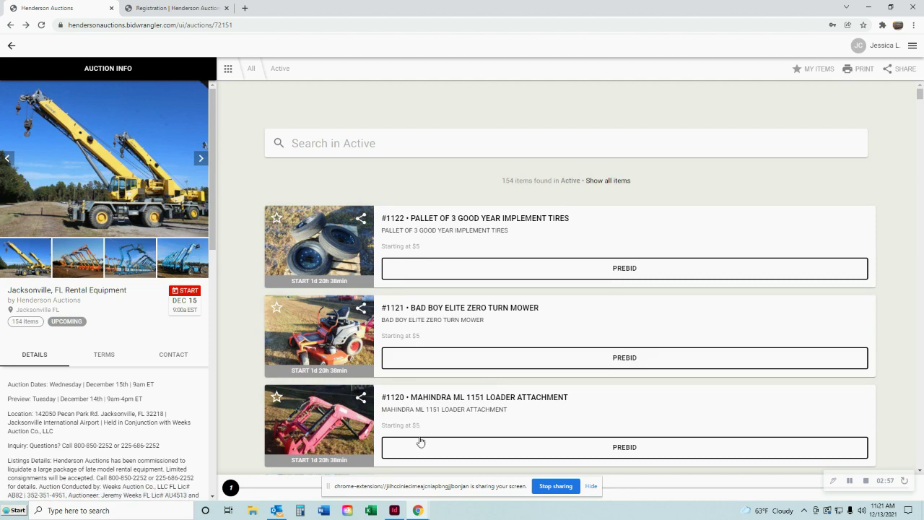
pyautogui.scroll(-6, 421, 440)
pyautogui.scroll(4, 469, 432)
pyautogui.scroll(2, 467, 428)
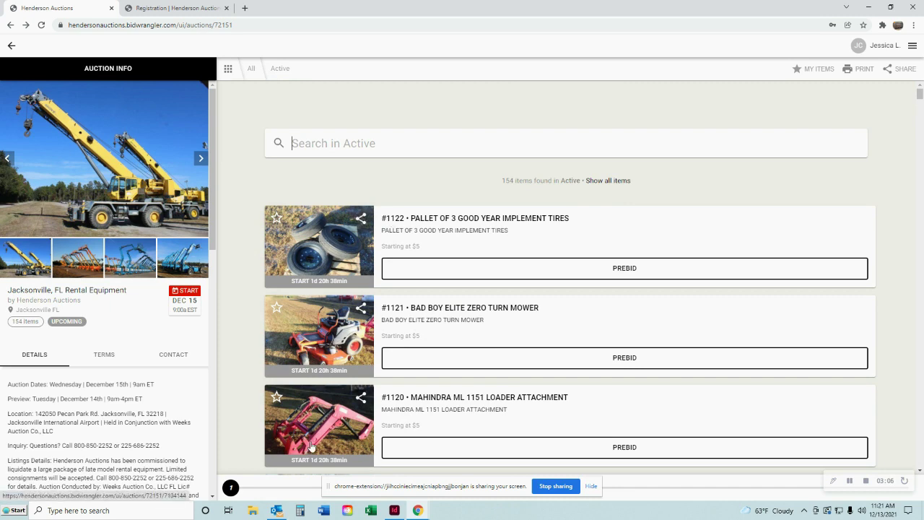
pyautogui.scroll(-3, 397, 386)
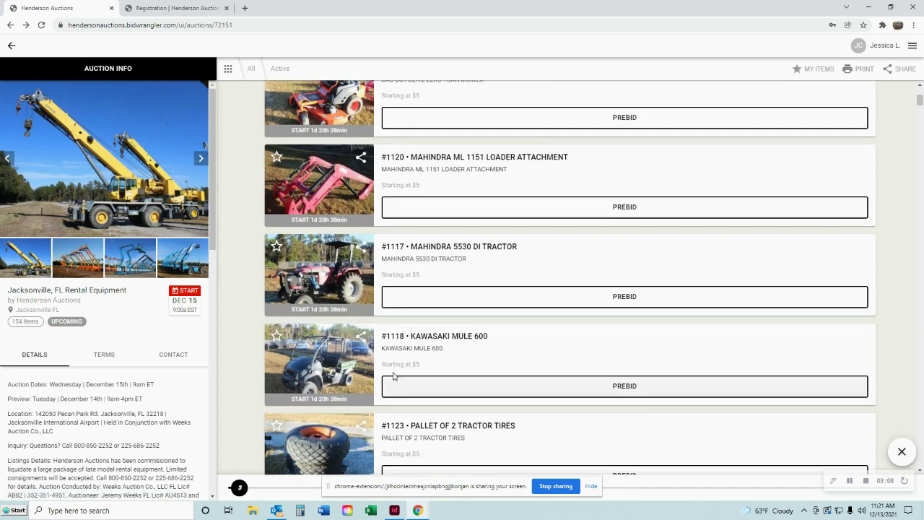
pyautogui.scroll(-2, 80, 347)
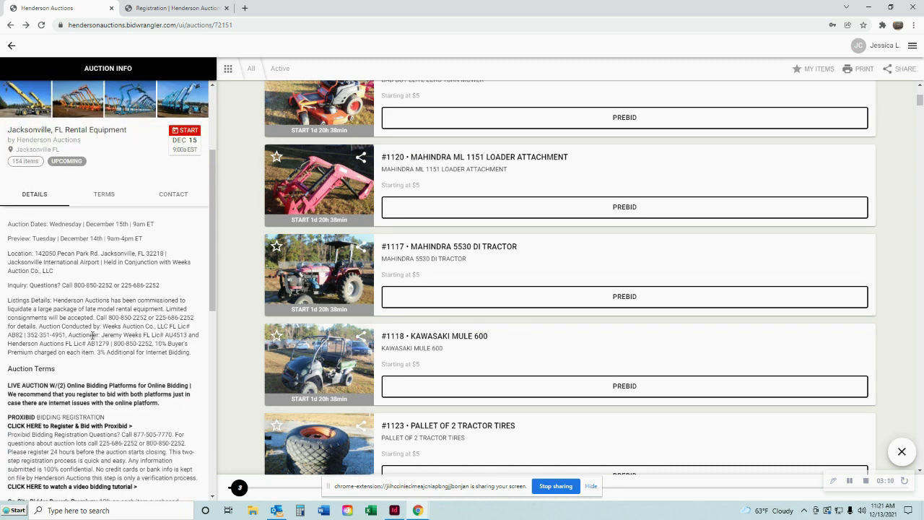
pyautogui.scroll(3, 95, 376)
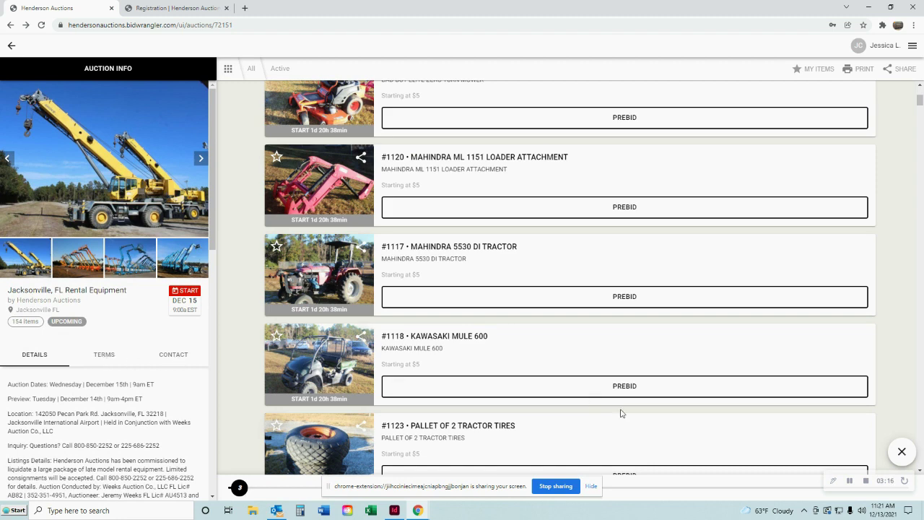
# View the My Items list for the auction, then return to the auction listings and reopen the Jacksonville, FL Rental Equipment auction
pyautogui.scroll(3, 613, 409)
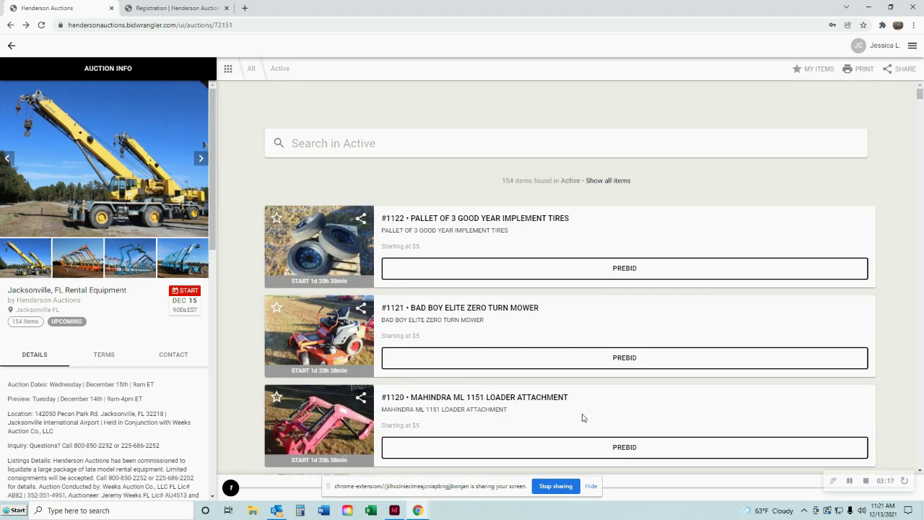
pyautogui.click(825, 73)
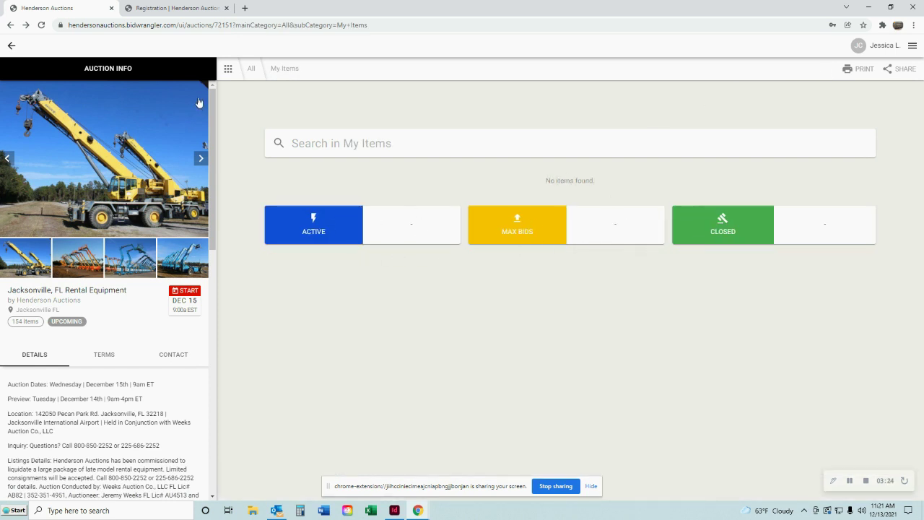
pyautogui.click(11, 45)
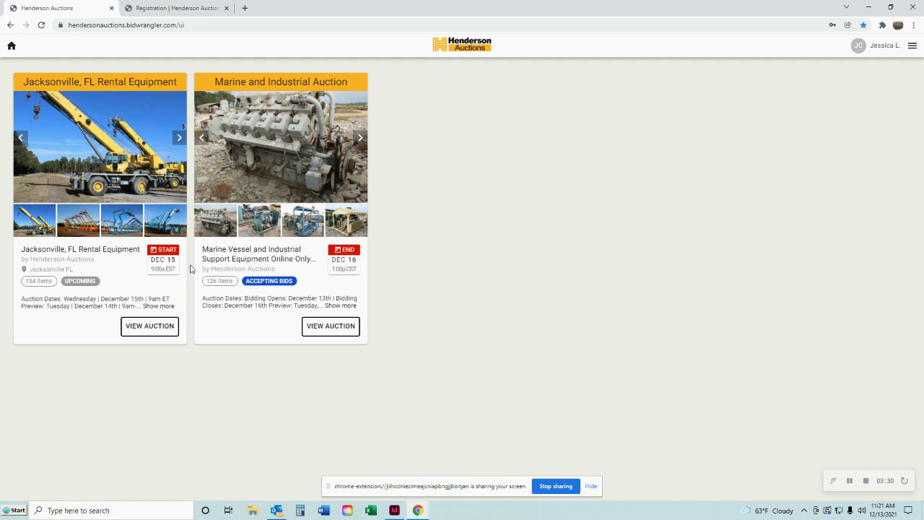
pyautogui.click(150, 327)
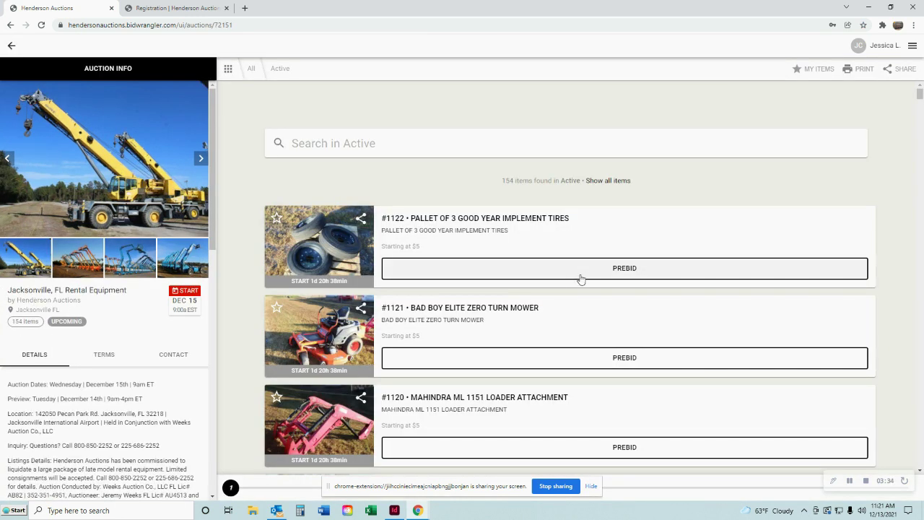
# View the maxbid form for prebidding on lot #1122, the pallet of 3 Good Year implement tires, and close it without placing a bid
pyautogui.click(659, 276)
pyautogui.click(361, 268)
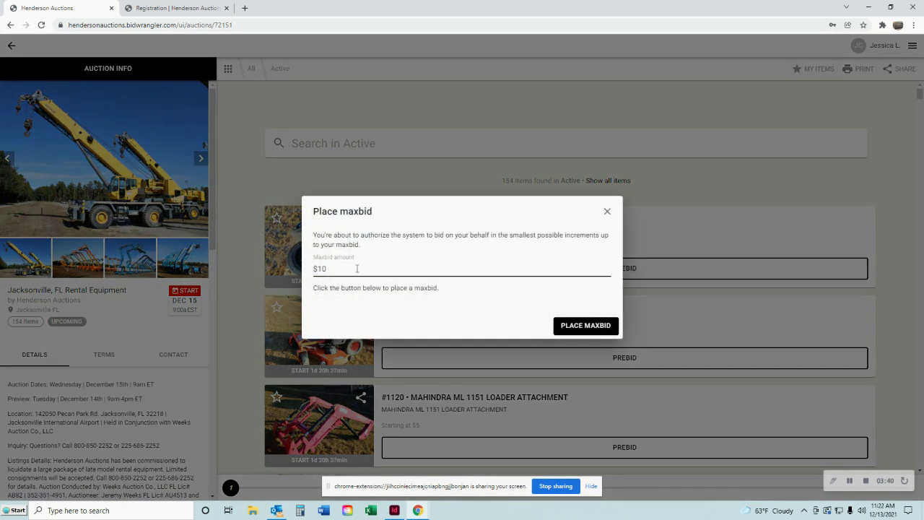
pyautogui.click(470, 295)
pyautogui.click(607, 211)
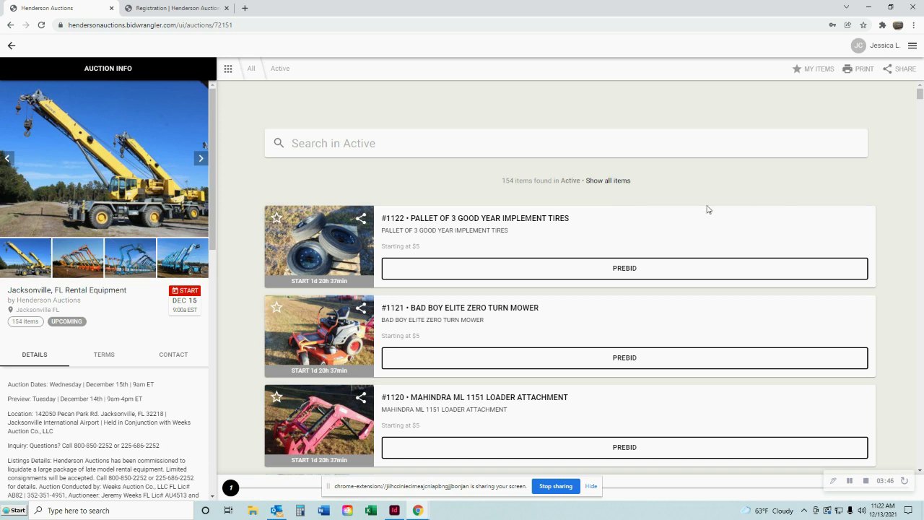
# Open the account menu with the help contacts and message center, and choose to sign out of the account
pyautogui.click(912, 47)
pyautogui.click(883, 107)
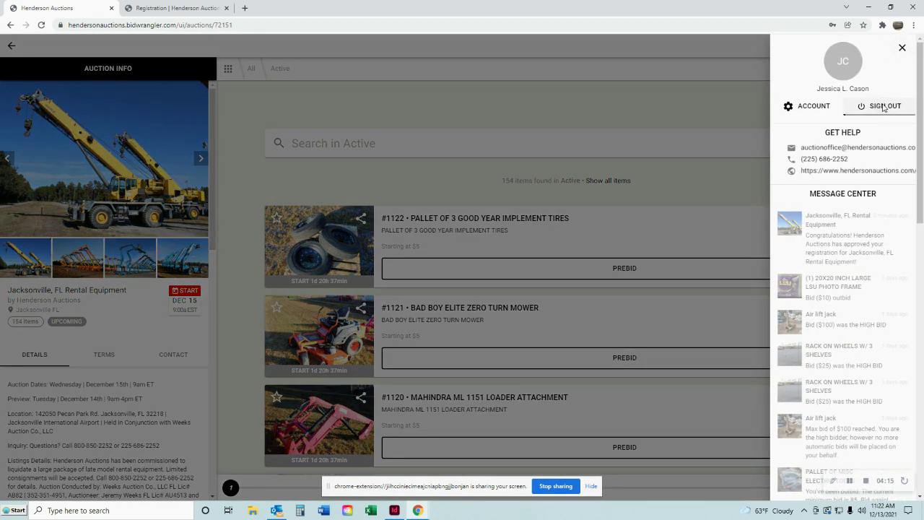